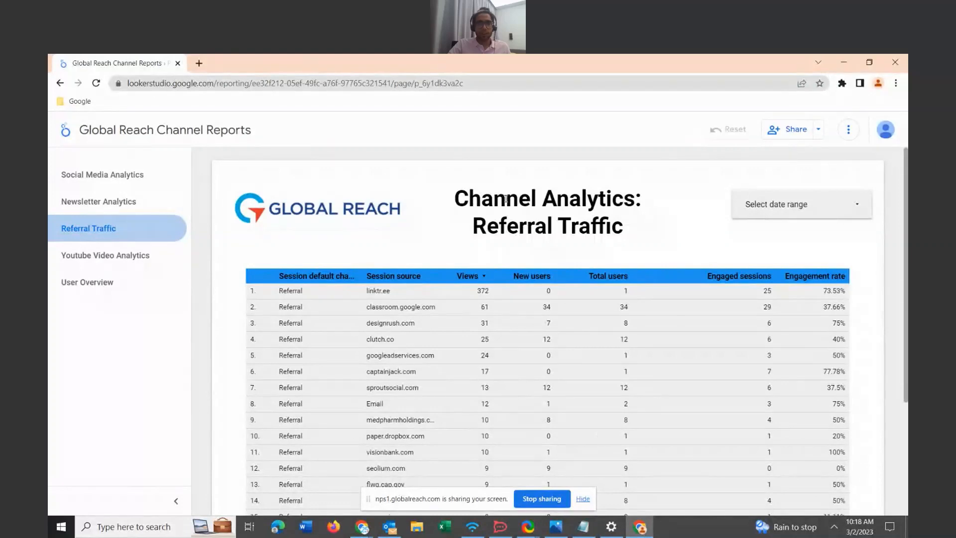
- Look over the referral traffic table and hide the screen-sharing notification
scroll(273, 168, down, 5)
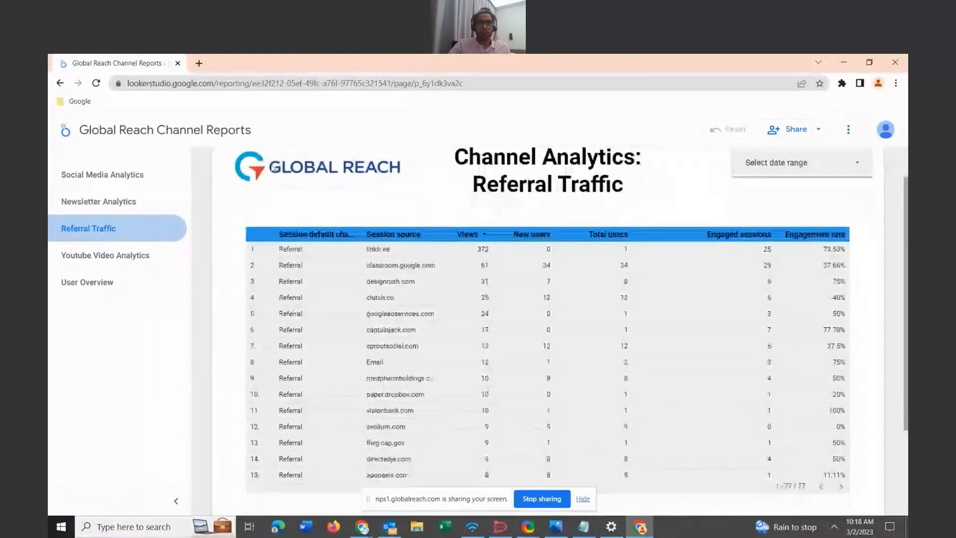
scroll(273, 168, up, 5)
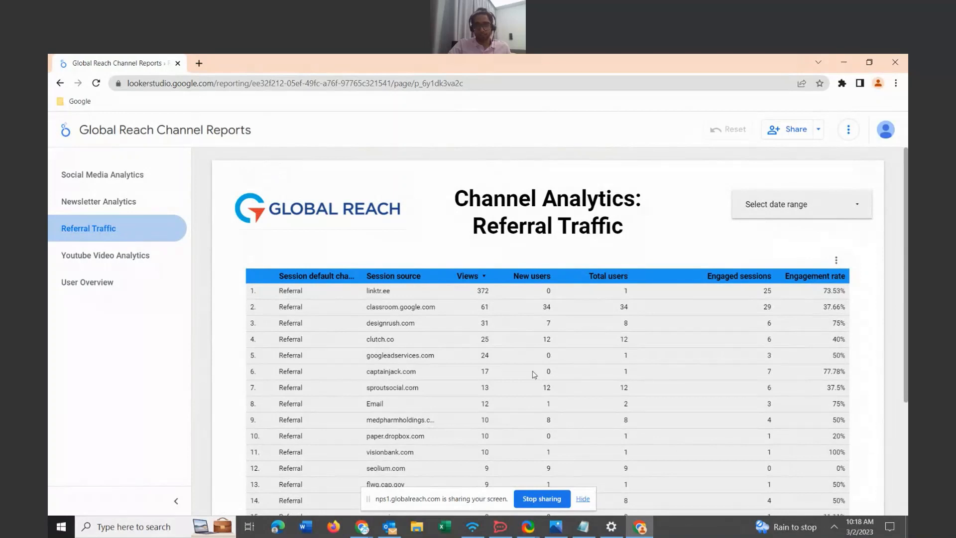
click(583, 499)
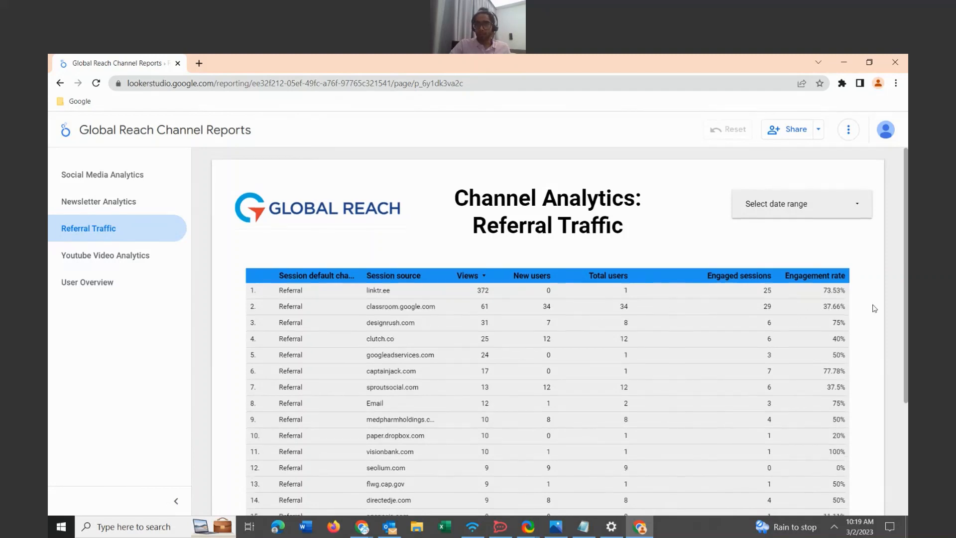
scroll(871, 306, down, 5)
scroll(872, 306, up, 5)
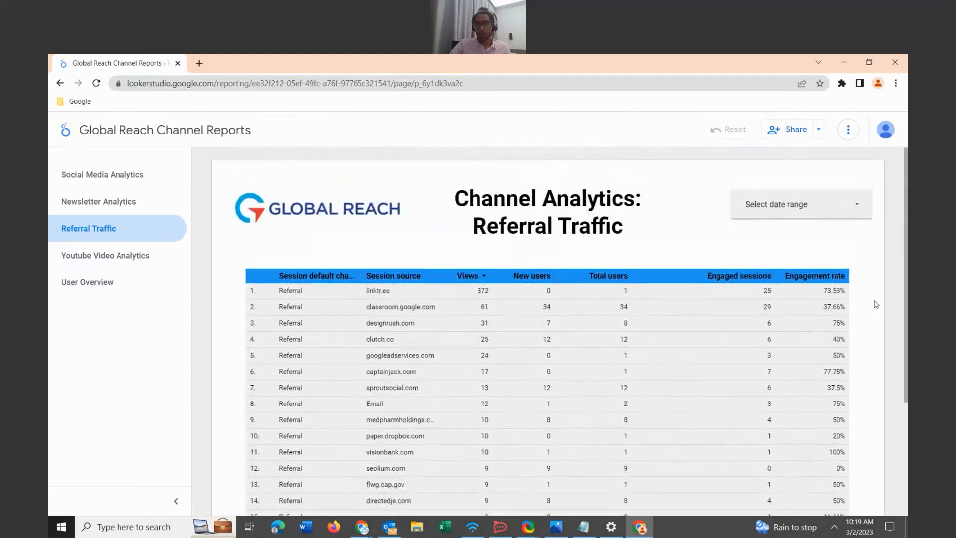
- Set the Referral Traffic report's date range to Feb 1, 2023 through Mar 1, 2023
click(838, 217)
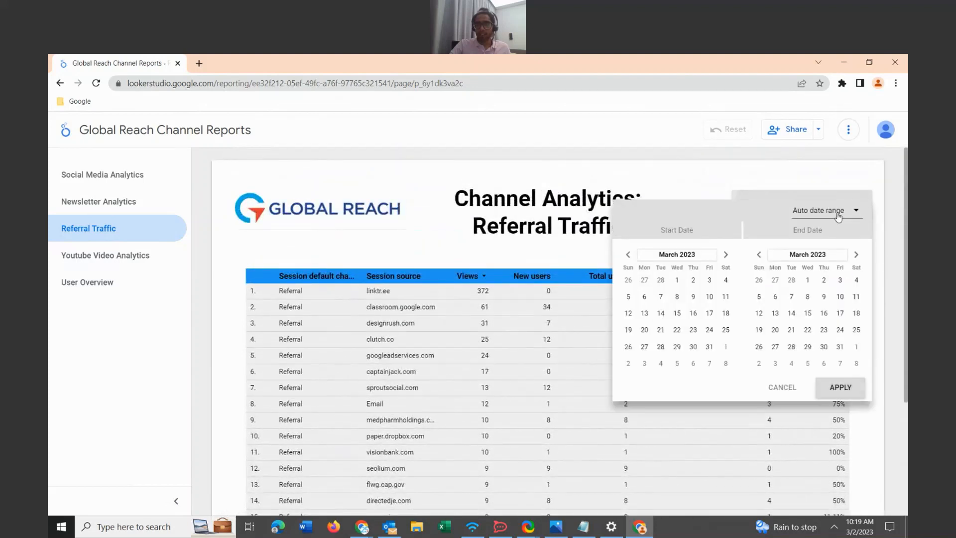
click(827, 215)
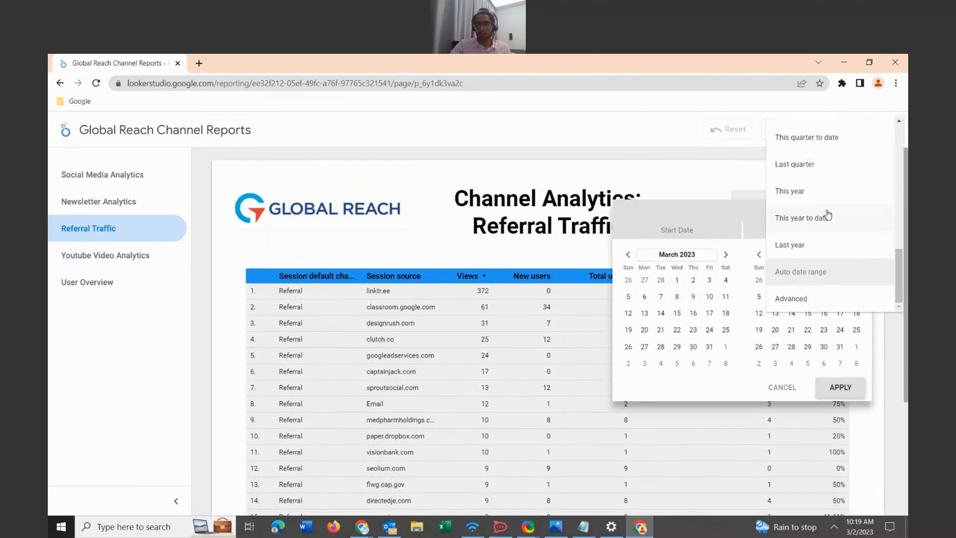
click(711, 211)
click(628, 254)
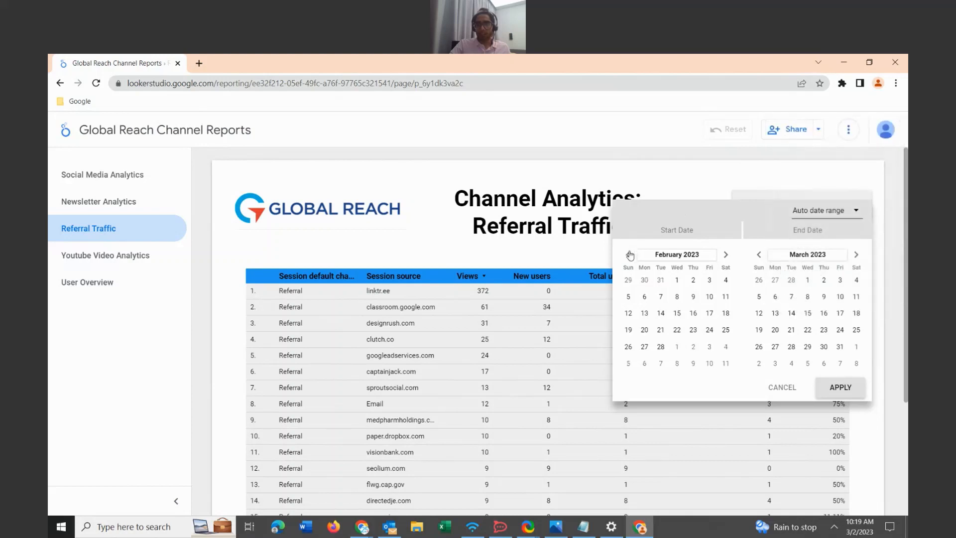
click(677, 280)
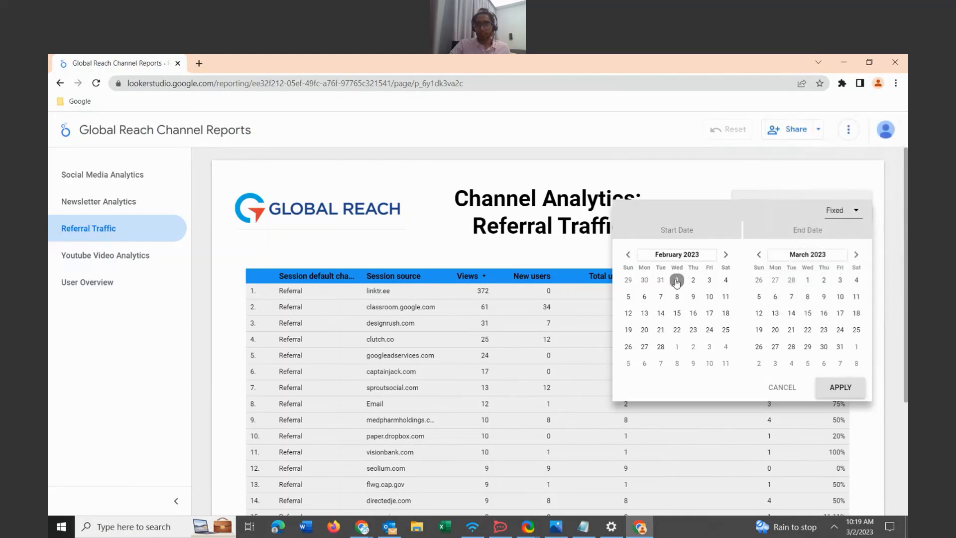
click(808, 281)
click(853, 394)
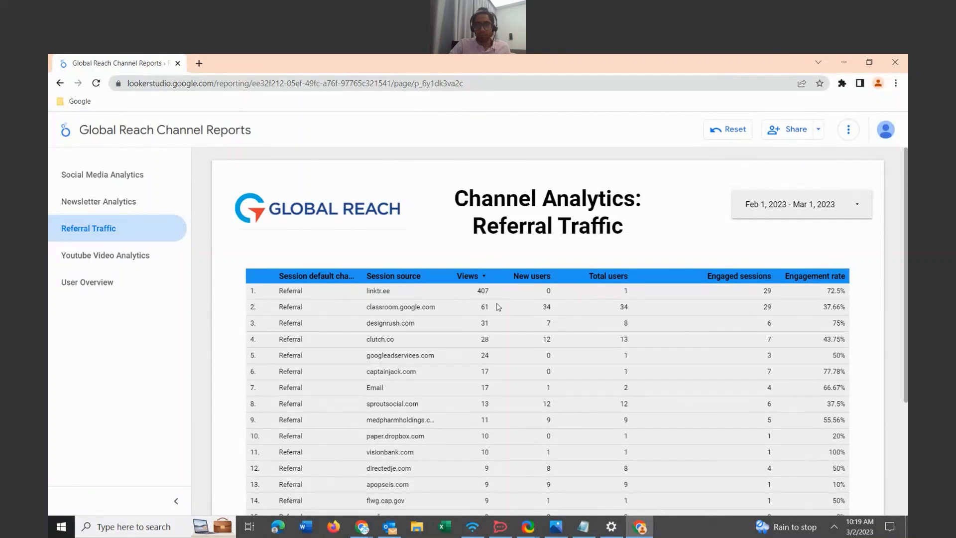
- Sort the referral traffic table by engagement rate in descending order and look through its session sources
click(812, 282)
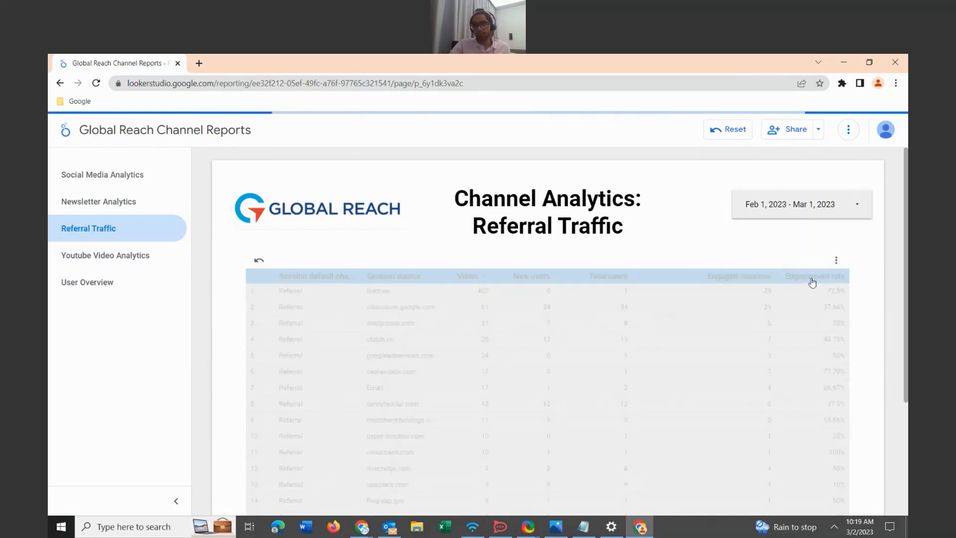
scroll(817, 334, down, 8)
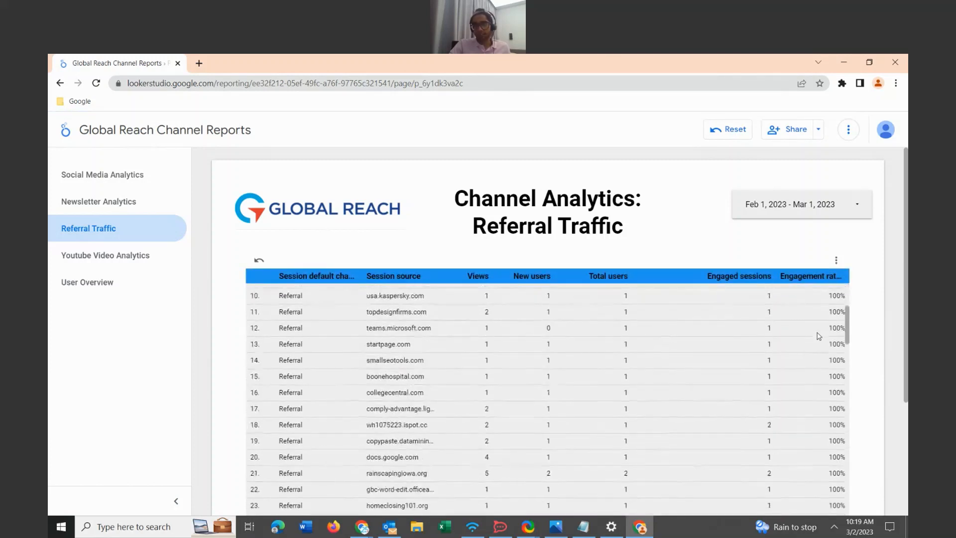
scroll(819, 336, down, 4)
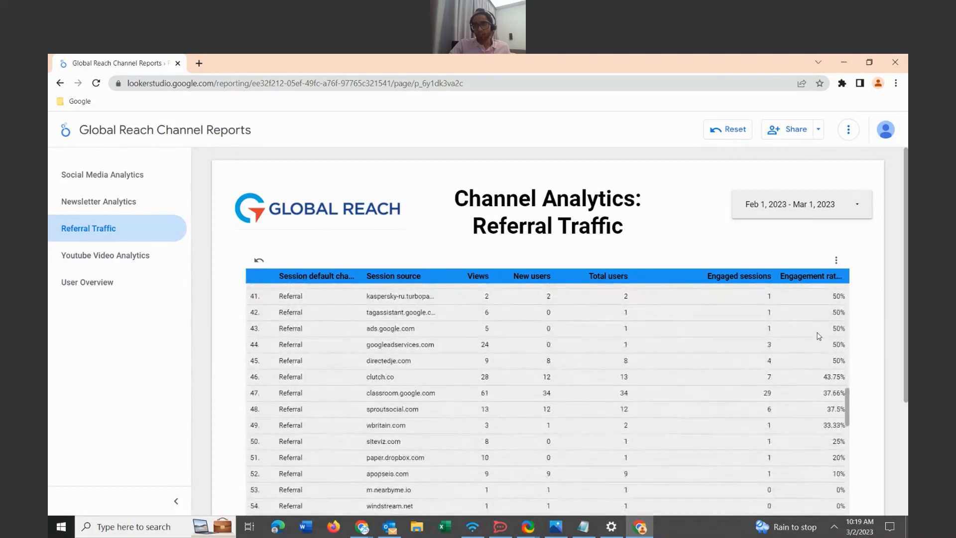
scroll(818, 336, down, 2)
scroll(819, 337, up, 14)
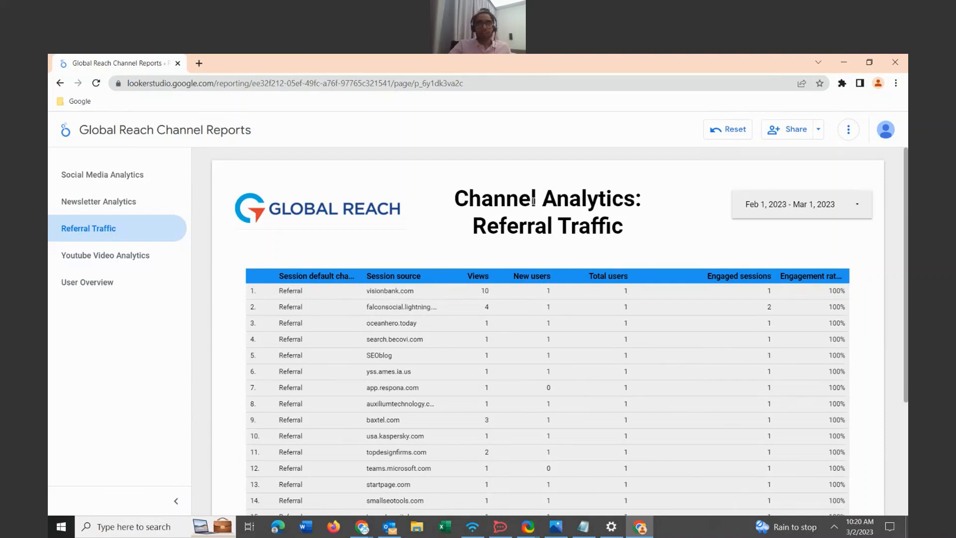
scroll(357, 252, down, 1)
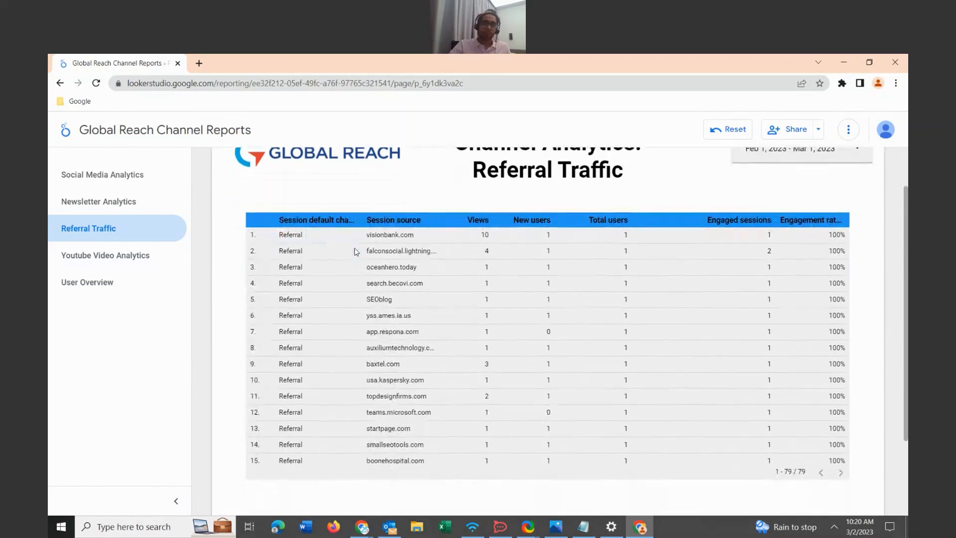
scroll(352, 300, down, 6)
scroll(352, 301, down, 1)
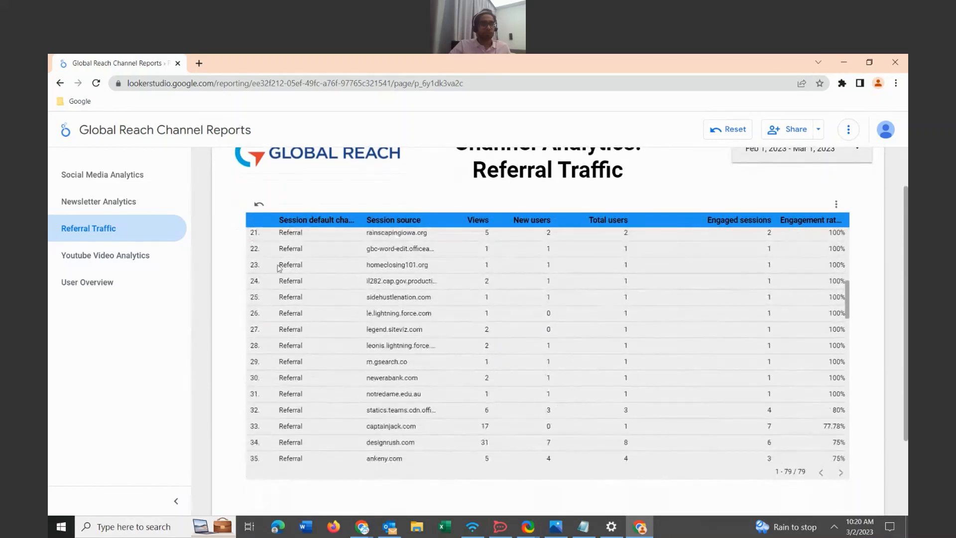
- Open the User Overview page and examine the age breakdown by age group along with the other charts
click(141, 281)
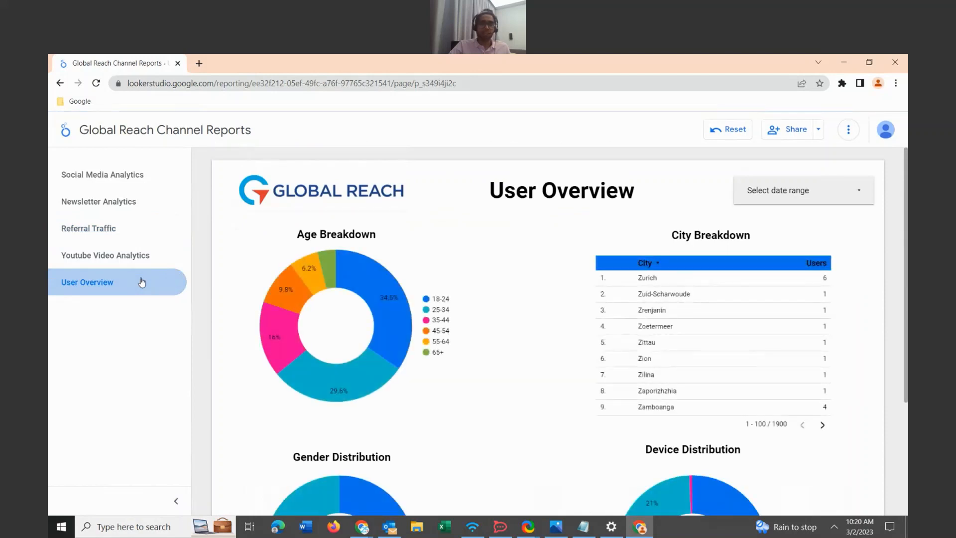
mouse_move(312, 283)
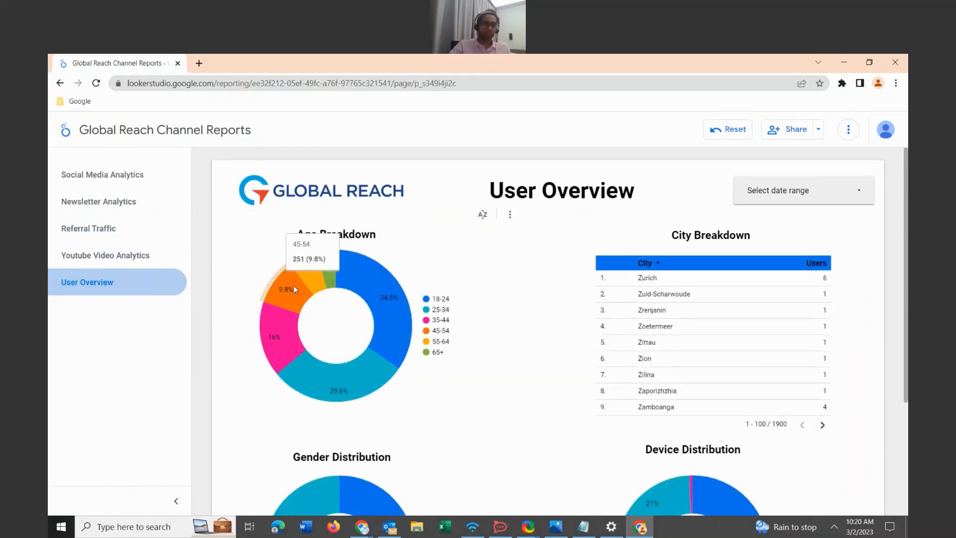
mouse_move(326, 366)
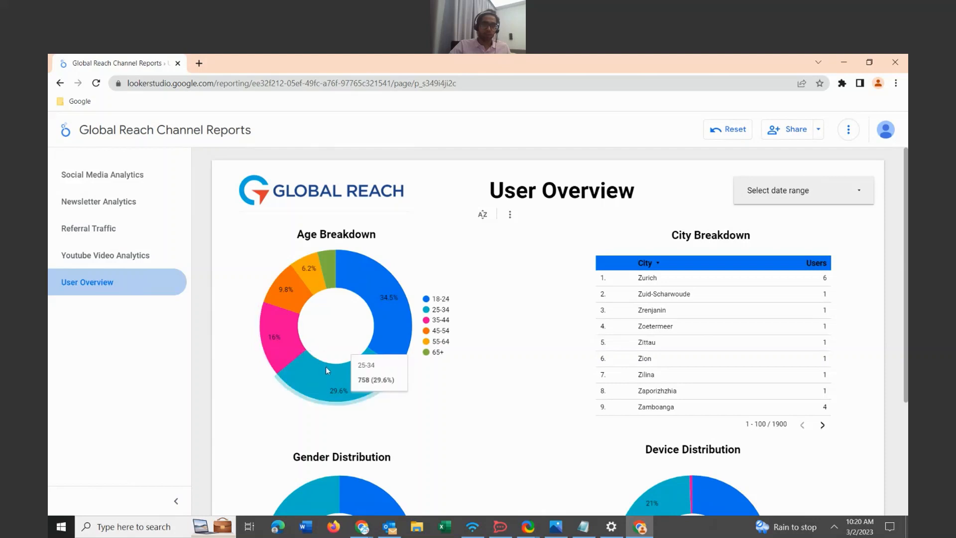
scroll(326, 366, down, 2)
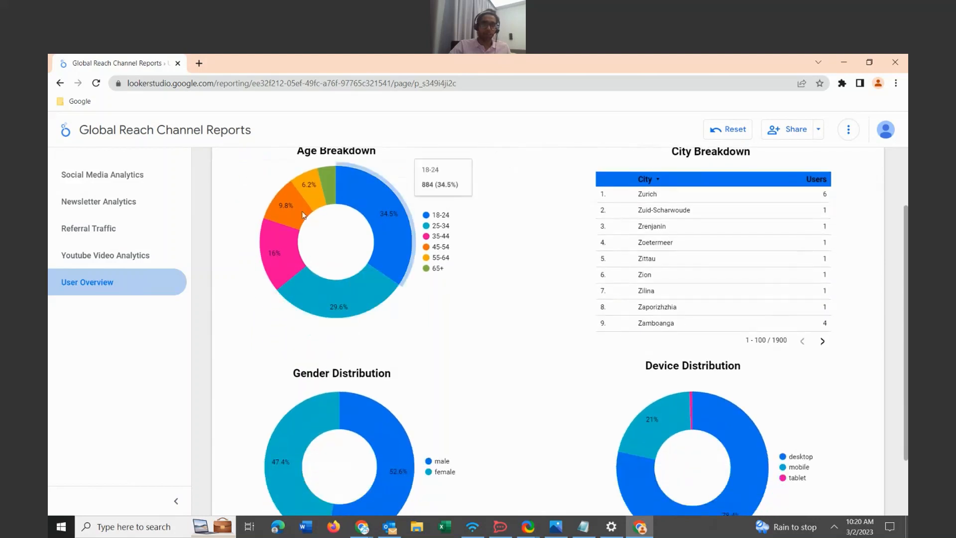
mouse_move(372, 201)
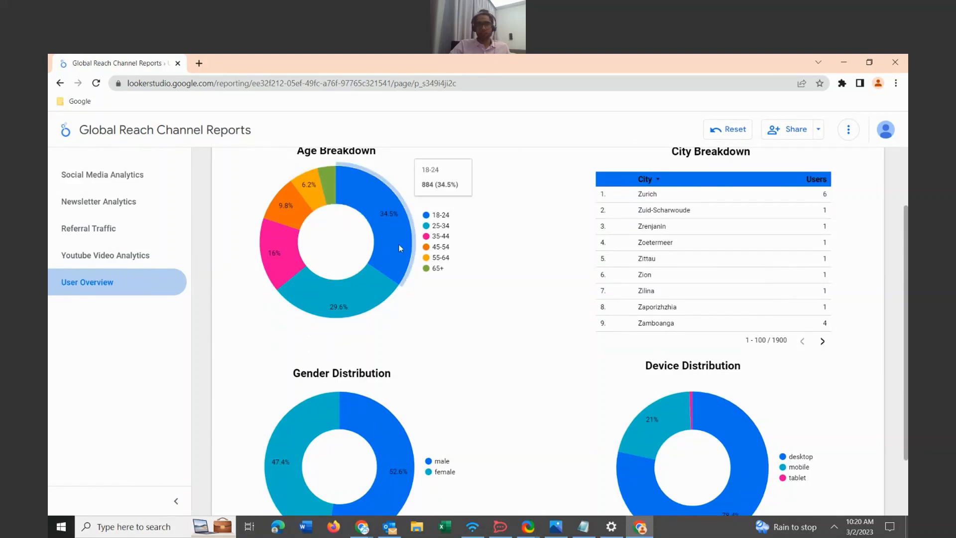
scroll(452, 314, up, 2)
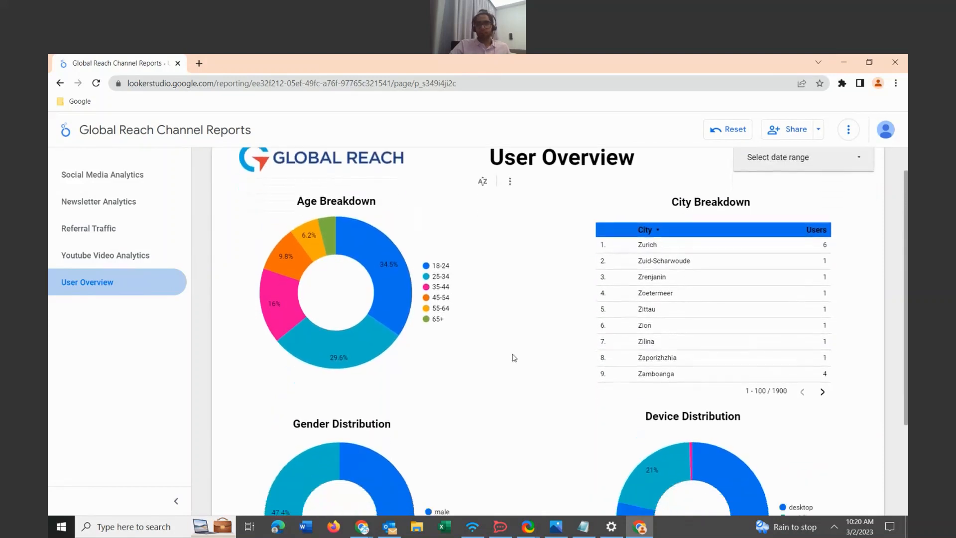
scroll(514, 357, down, 2)
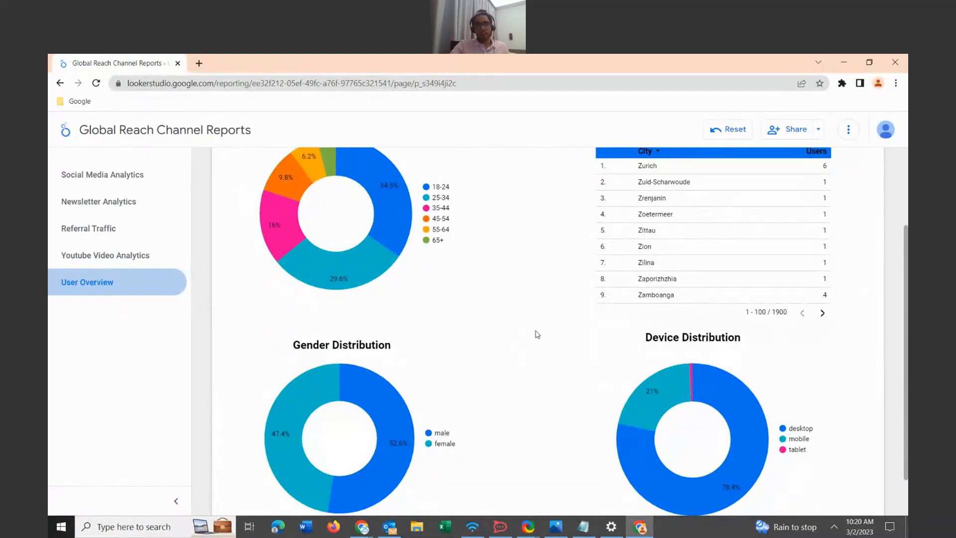
scroll(536, 313, up, 2)
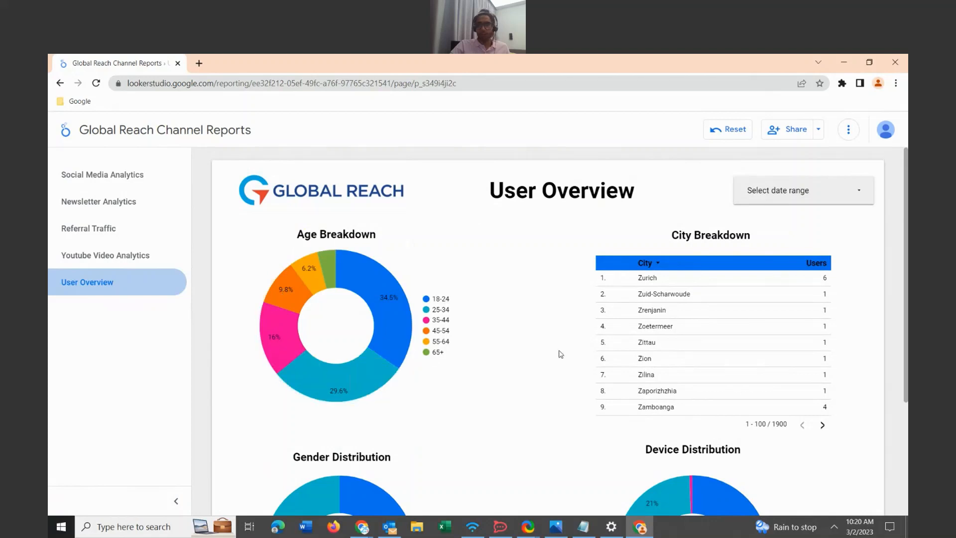
- Look through the City Breakdown table and sort it by users in descending order
scroll(650, 310, down, 10)
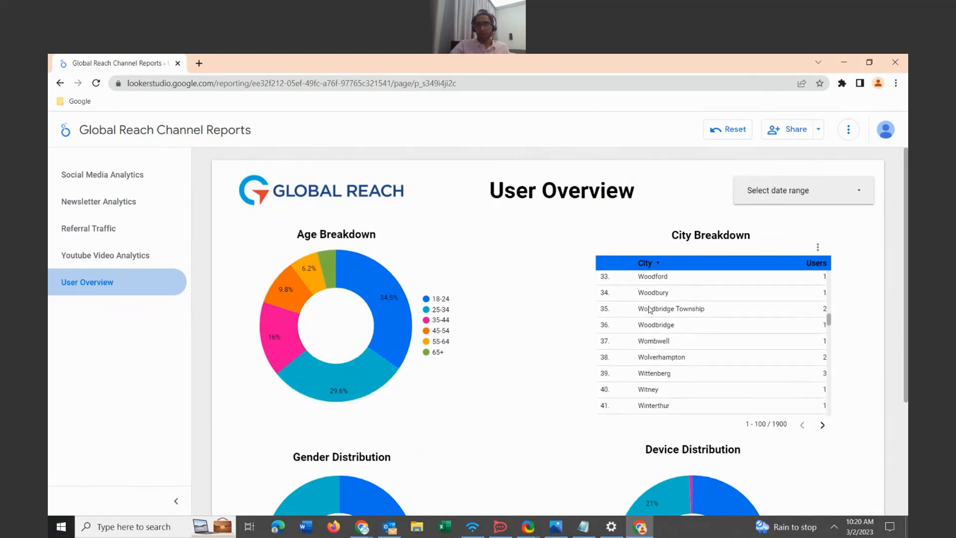
scroll(650, 309, up, 10)
click(812, 263)
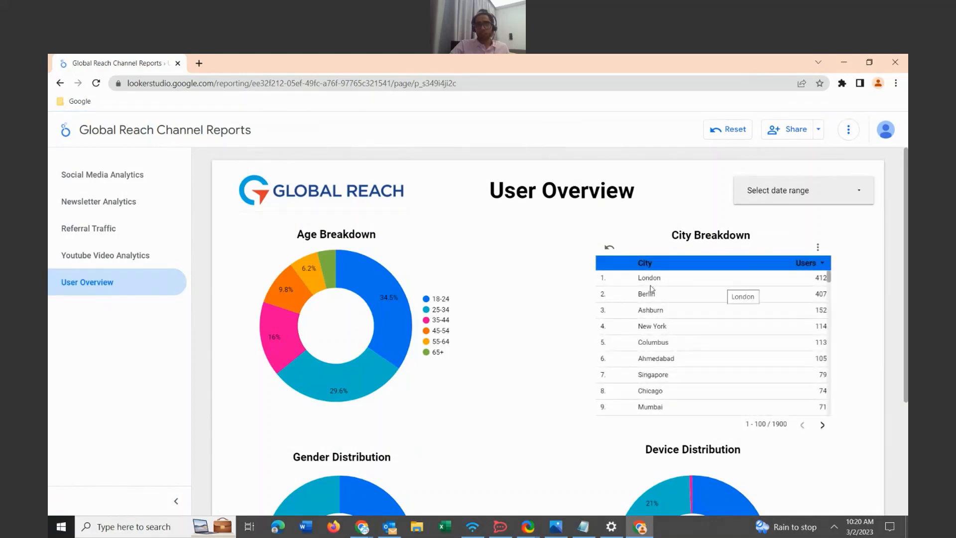
- Examine the mobile and desktop shares in the Device Distribution chart and view the Gender Distribution chart
scroll(589, 352, down, 3)
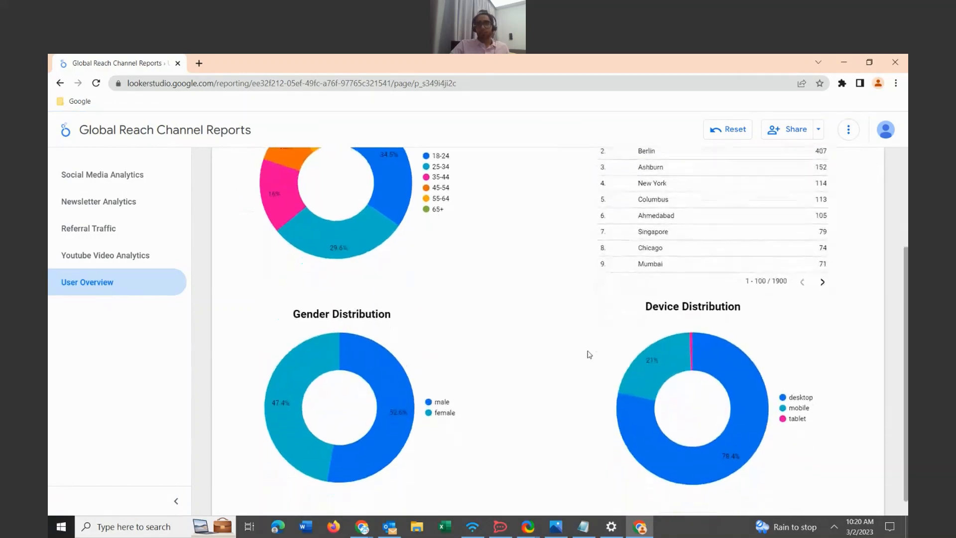
mouse_move(653, 335)
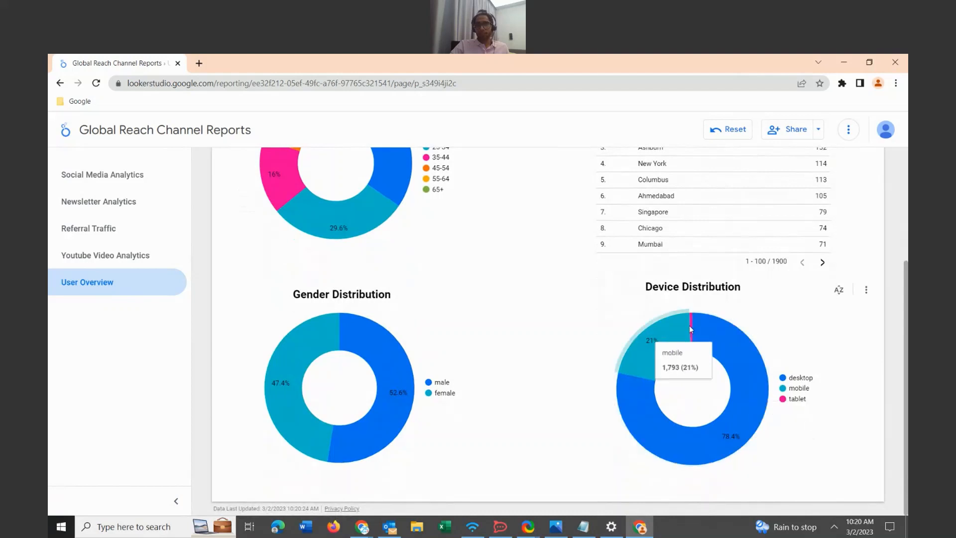
mouse_move(723, 332)
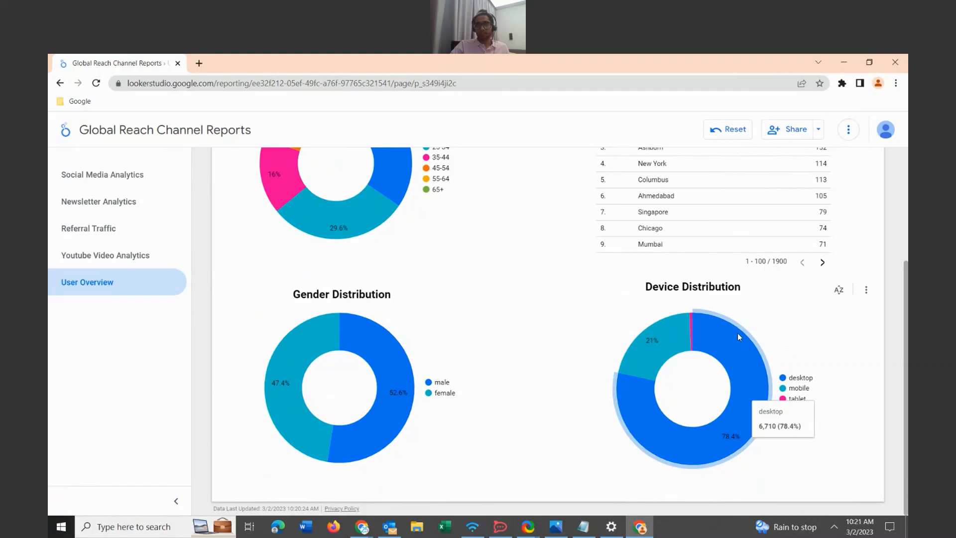
mouse_move(351, 345)
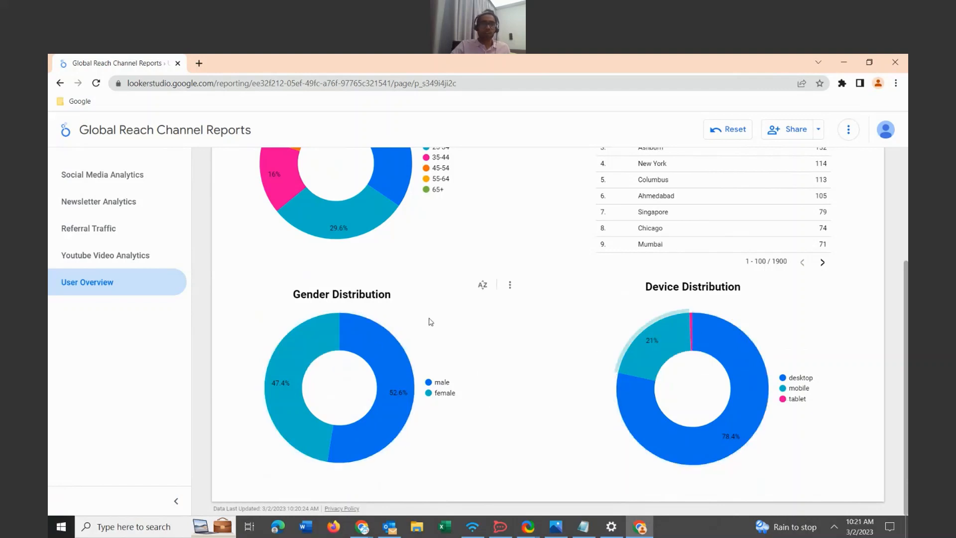
scroll(431, 321, up, 2)
scroll(431, 321, up, 1)
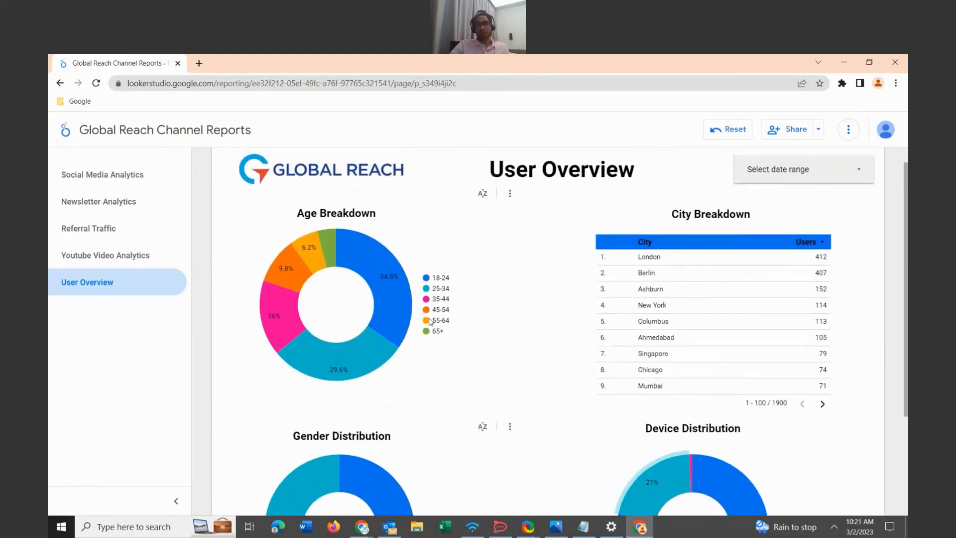
- View the Youtube Video Analytics and Referral Traffic pages, ending on the Social Media Analytics page
click(152, 253)
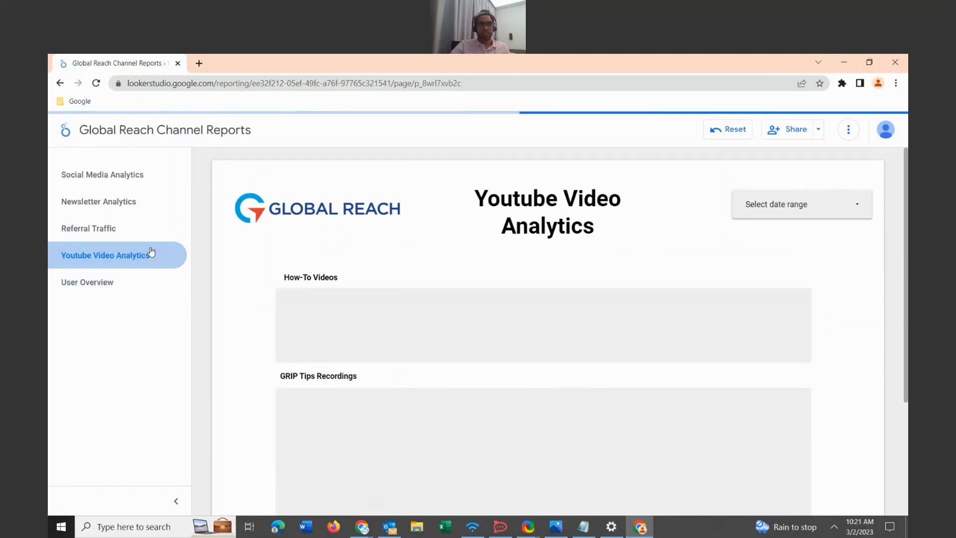
click(129, 227)
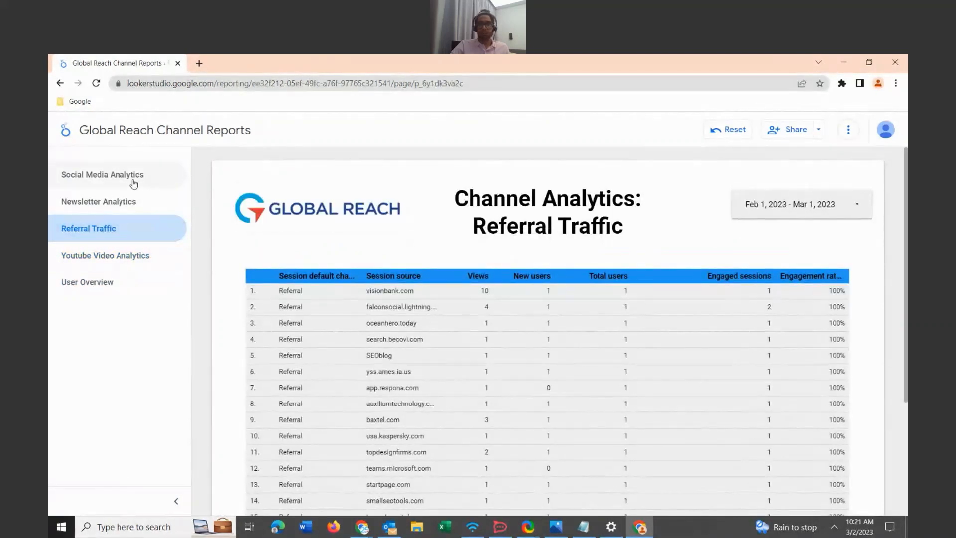
click(133, 183)
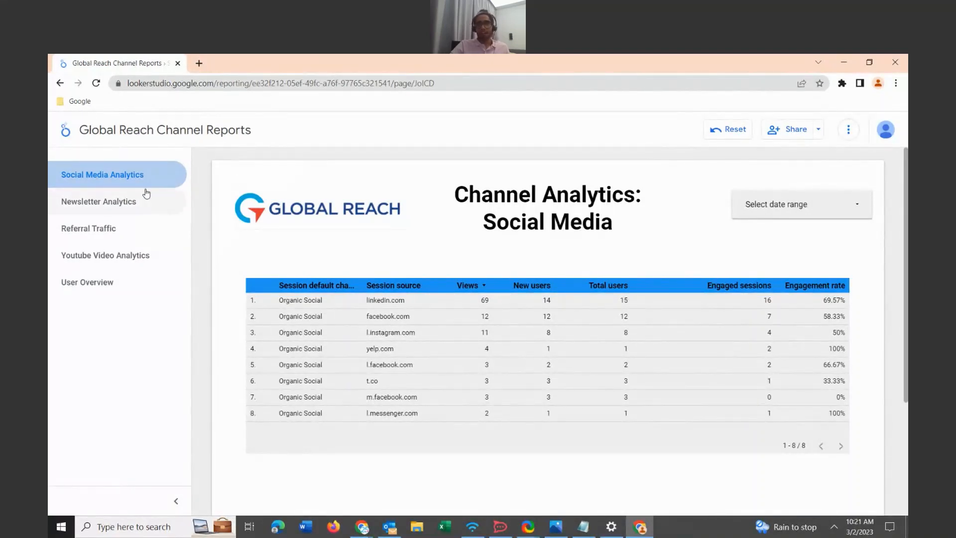
- Minimize the browser to return to the slideshow and advance to the "Need a custom dashboard set up?" slide
click(850, 58)
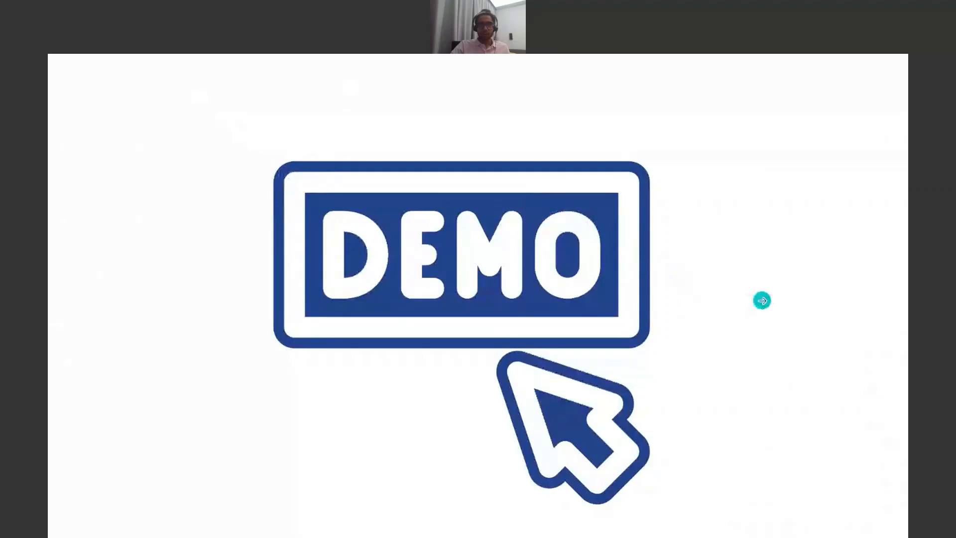
click(761, 299)
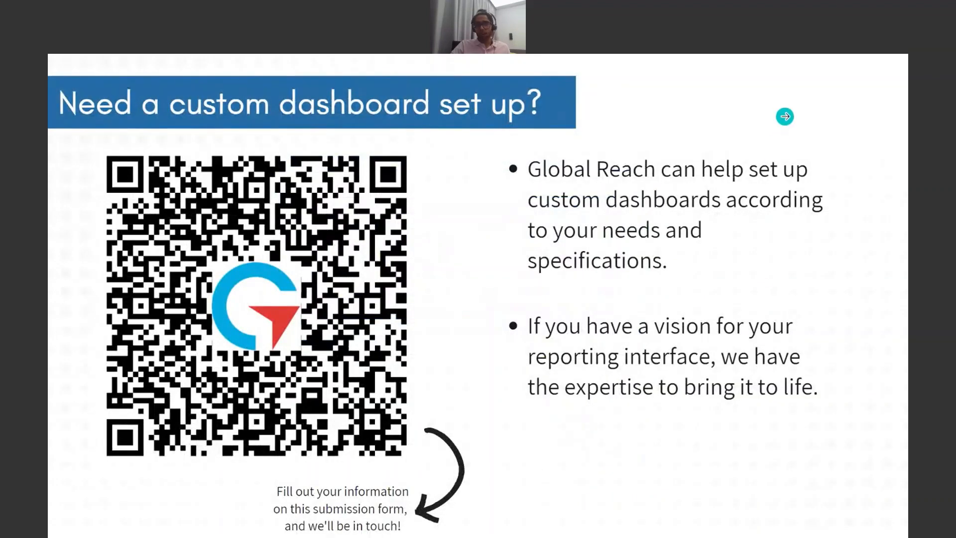